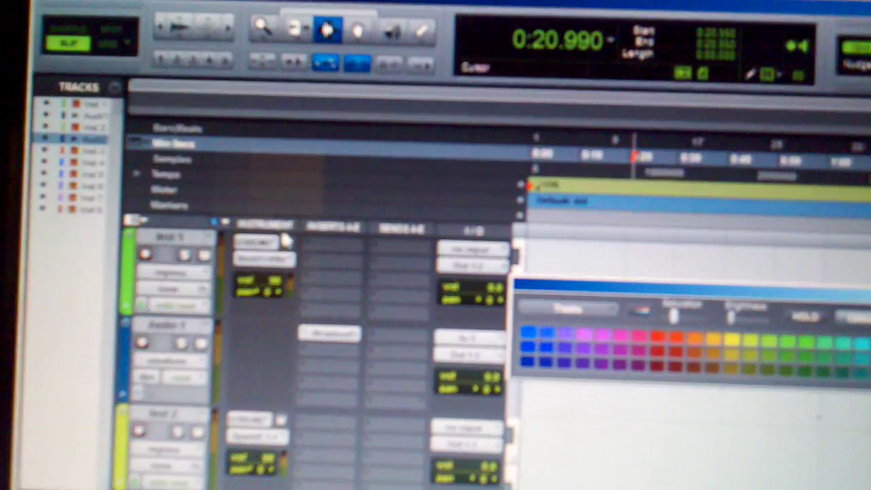
- Show Inst 1's MIDI input choices, listing the USB MIDI interface channels
{"action": "left_click", "coordinate": [285, 238]}
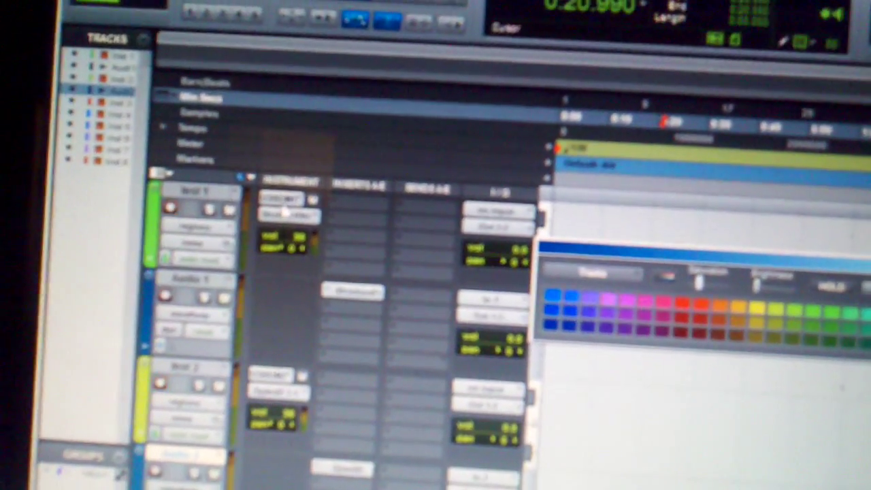
{"action": "left_click", "coordinate": [283, 201]}
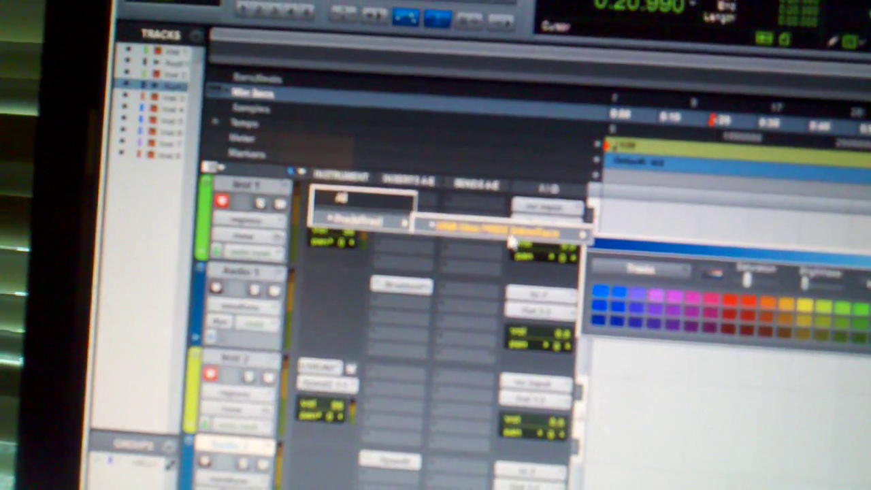
{"action": "mouse_move", "coordinate": [527, 223]}
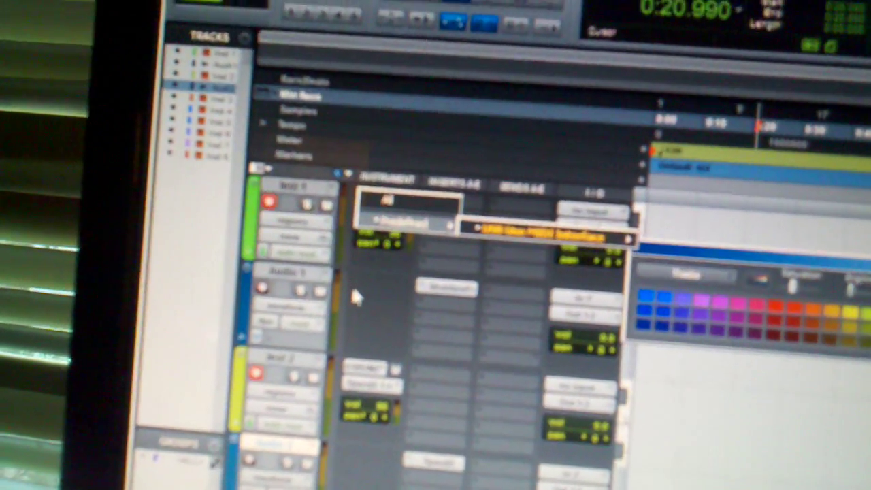
- Close the input list and show Inst 1's MIDI outputs, Structure Free parts A–H
{"action": "left_click", "coordinate": [359, 287]}
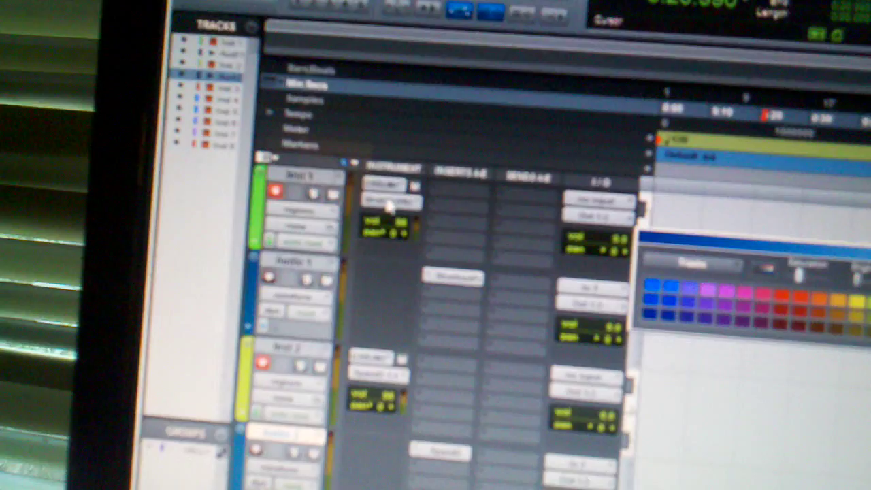
{"action": "left_click", "coordinate": [389, 203]}
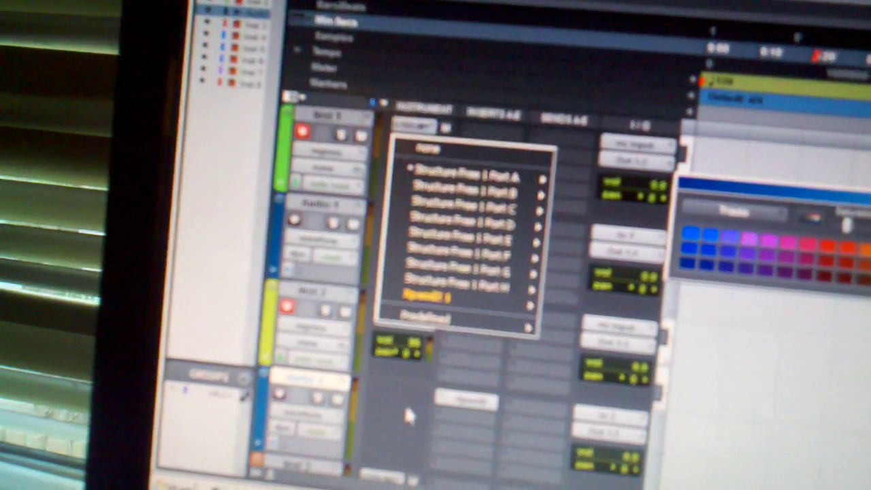
{"action": "left_click", "coordinate": [419, 405]}
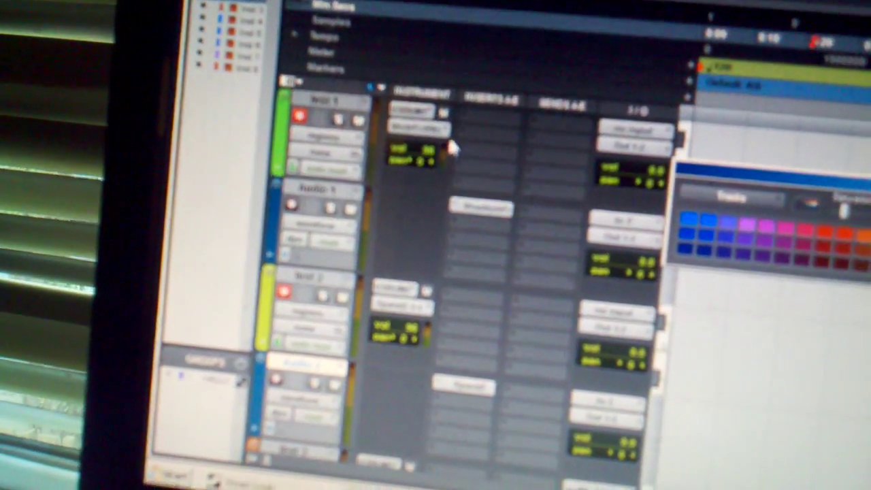